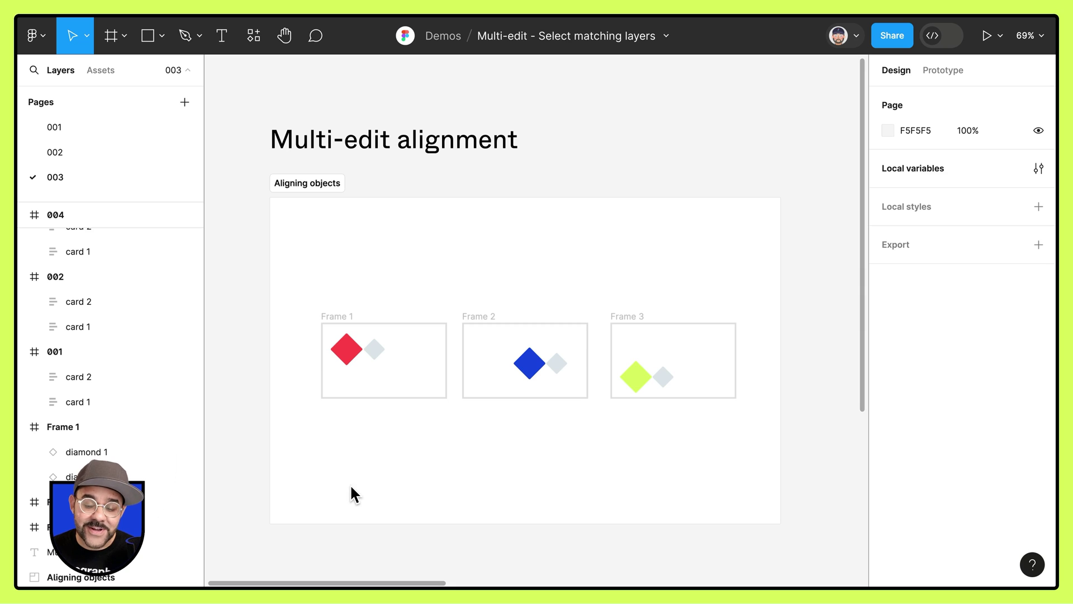
# Select the red diamonds in all frames, try left and bottom alignment, then undo
pyautogui.click(354, 359)
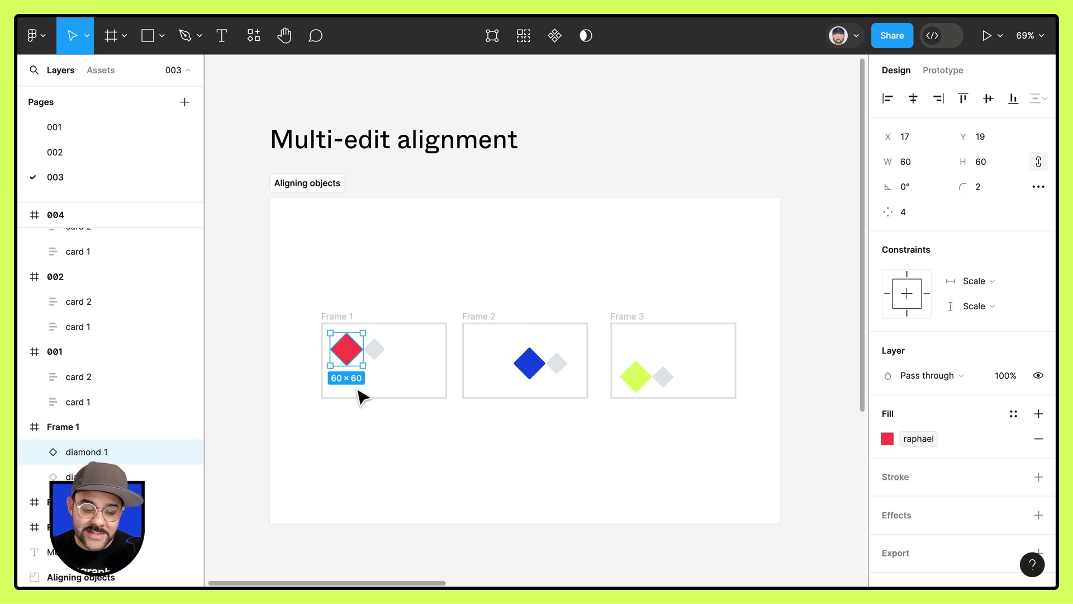
pyautogui.click(520, 45)
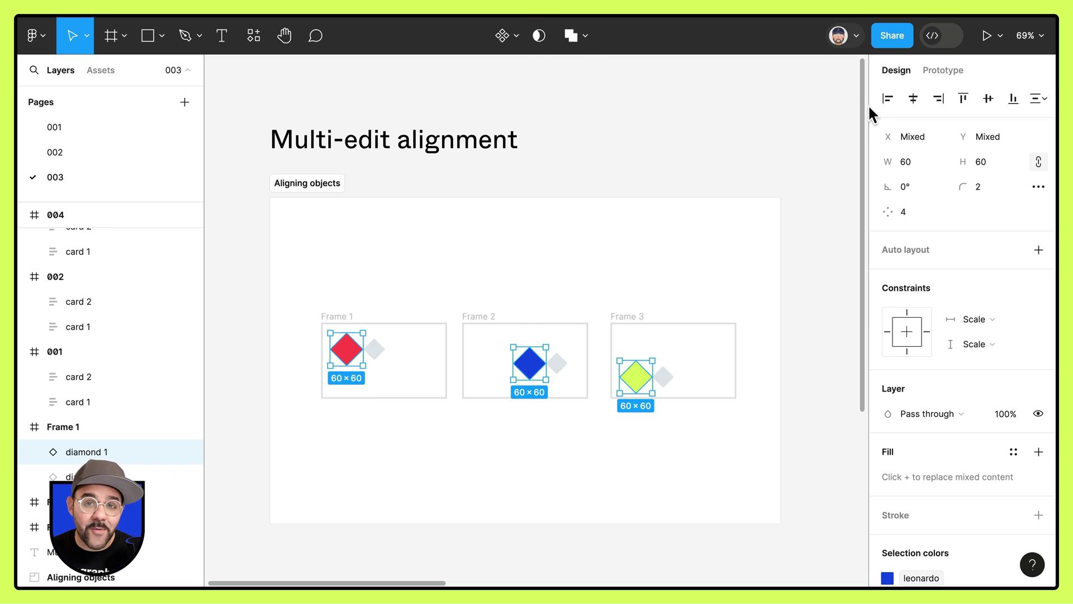
pyautogui.click(888, 98)
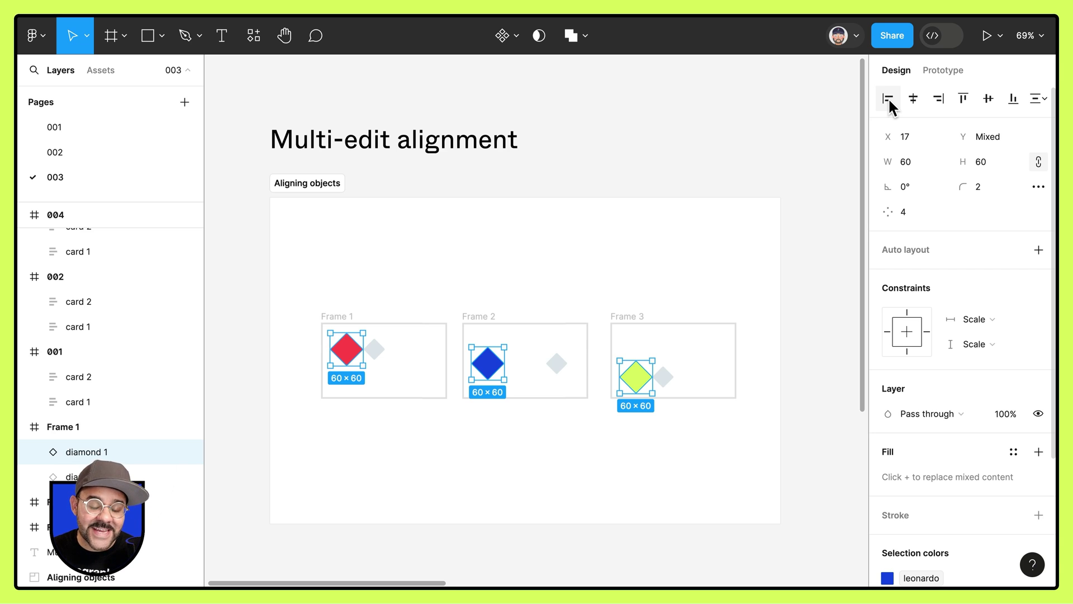
pyautogui.click(1012, 101)
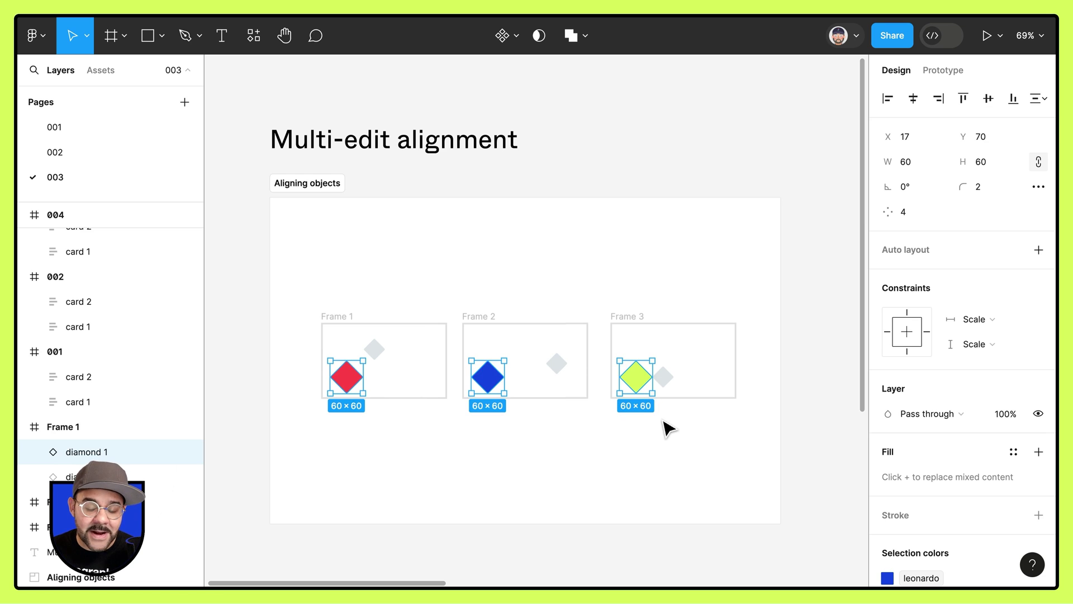
pyautogui.hotkey('ctrl', 'z')
pyautogui.hotkey('ctrl', 'z')
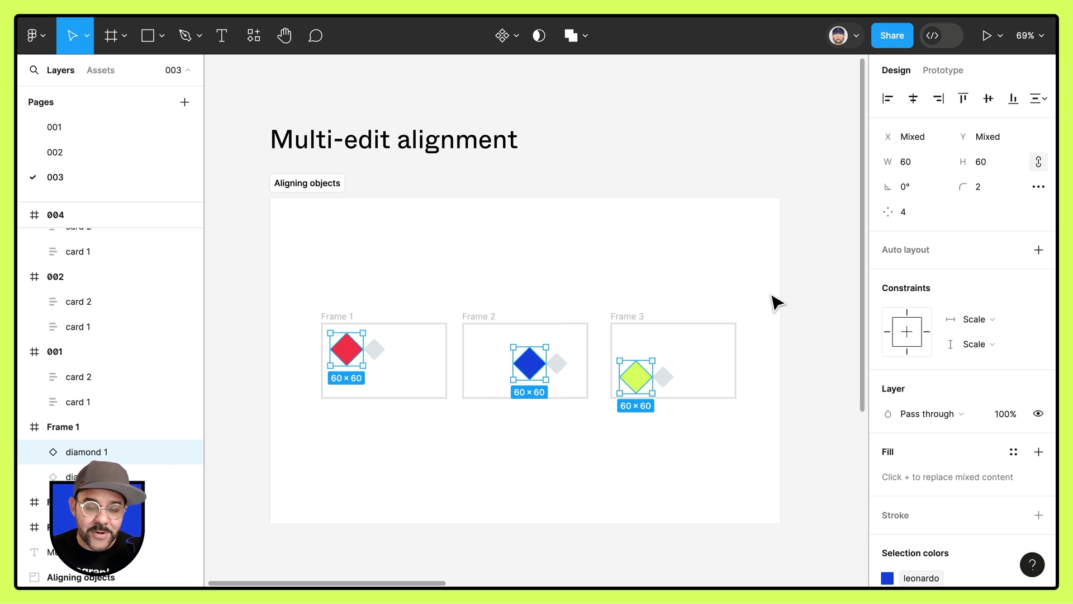
# Try left plus vertical-centre alignment on the diamonds, undo it and deselect
pyautogui.click(888, 96)
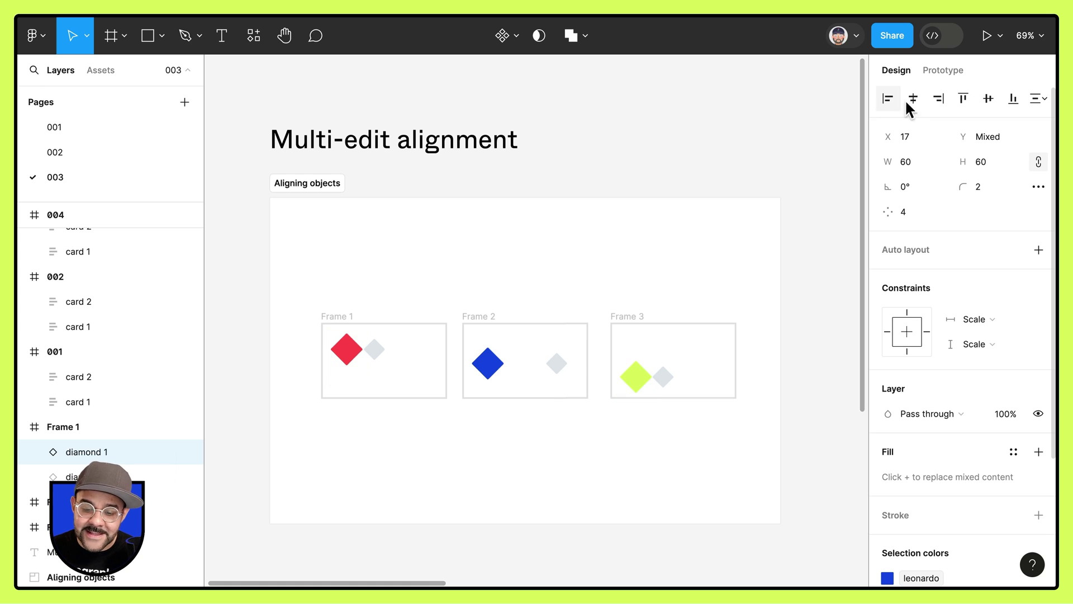
pyautogui.click(995, 96)
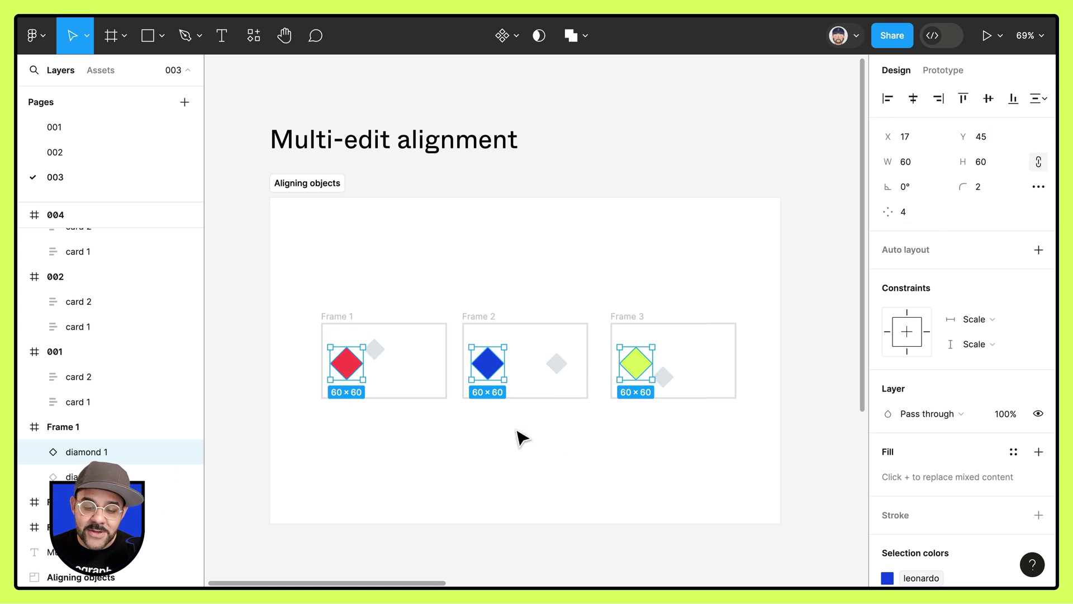
pyautogui.hotkey('ctrl', 'z')
pyautogui.hotkey('ctrl', 'z')
pyautogui.click(515, 461)
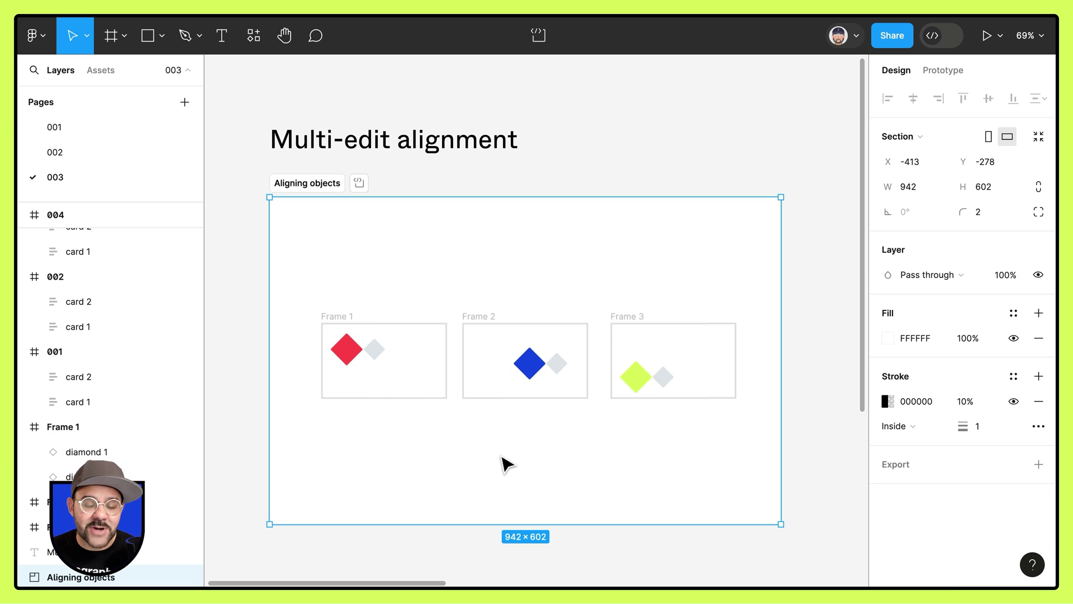
# Centre the grey-and-red diamond pairs in every frame, then undo the centring and deselect
pyautogui.click(377, 352)
pyautogui.keyDown('shift'); pyautogui.click(347, 349); pyautogui.keyUp('shift')
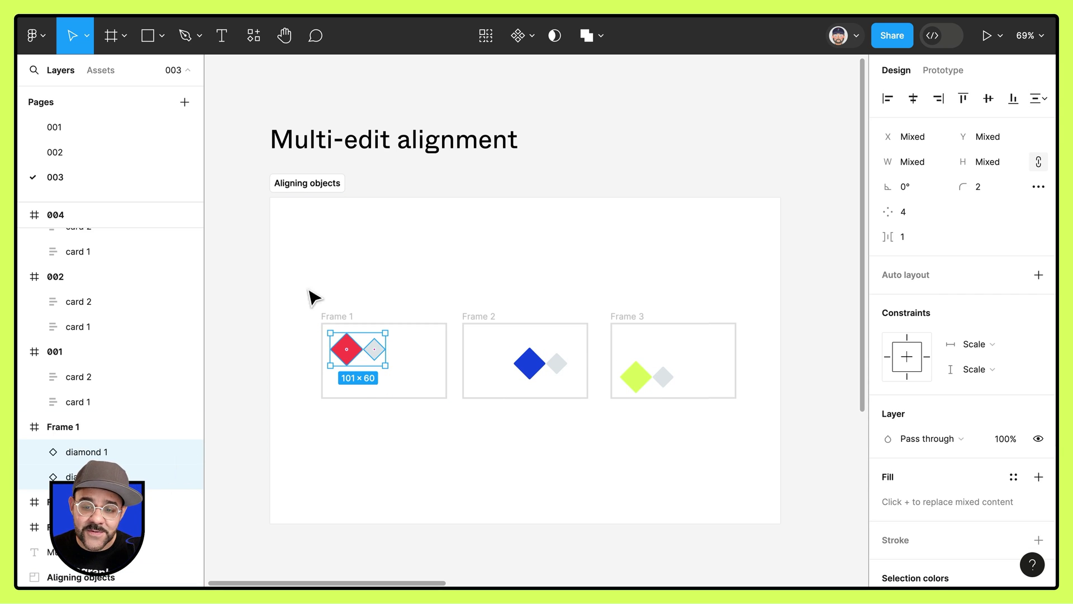
pyautogui.click(485, 37)
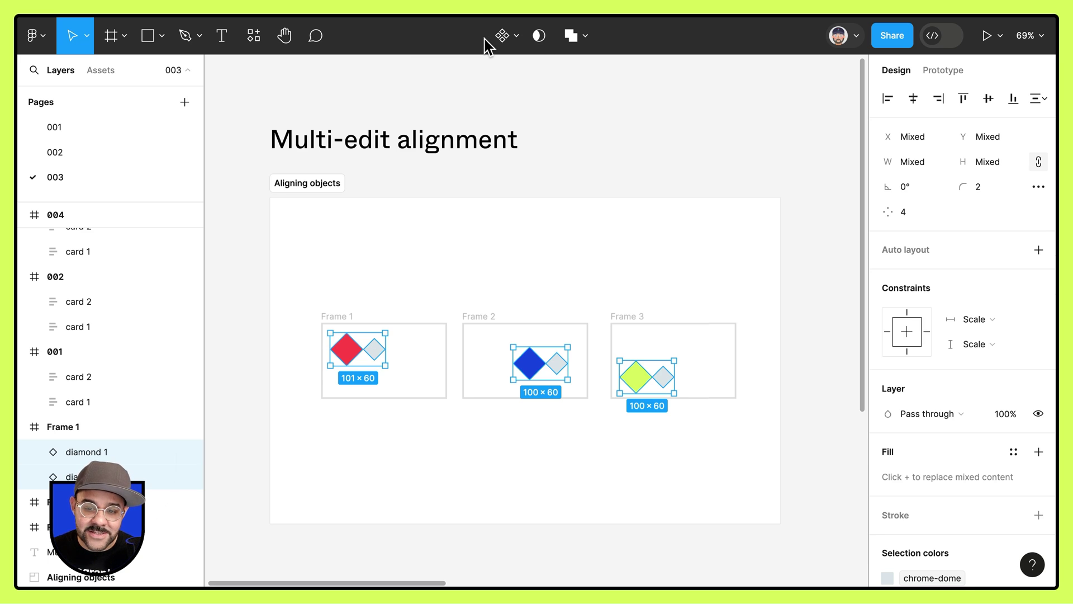
pyautogui.click(989, 100)
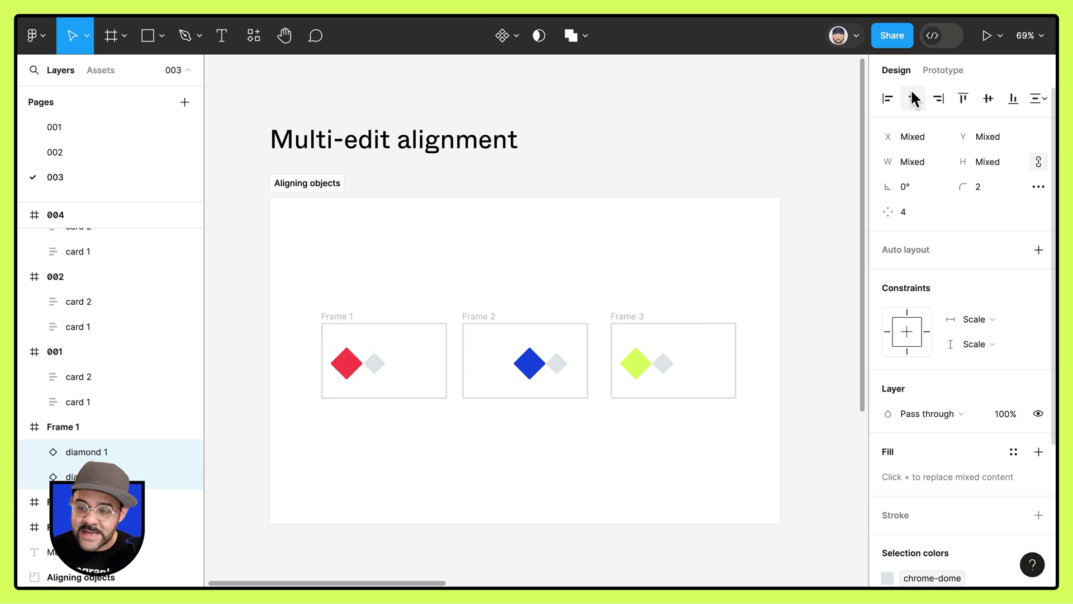
pyautogui.click(915, 100)
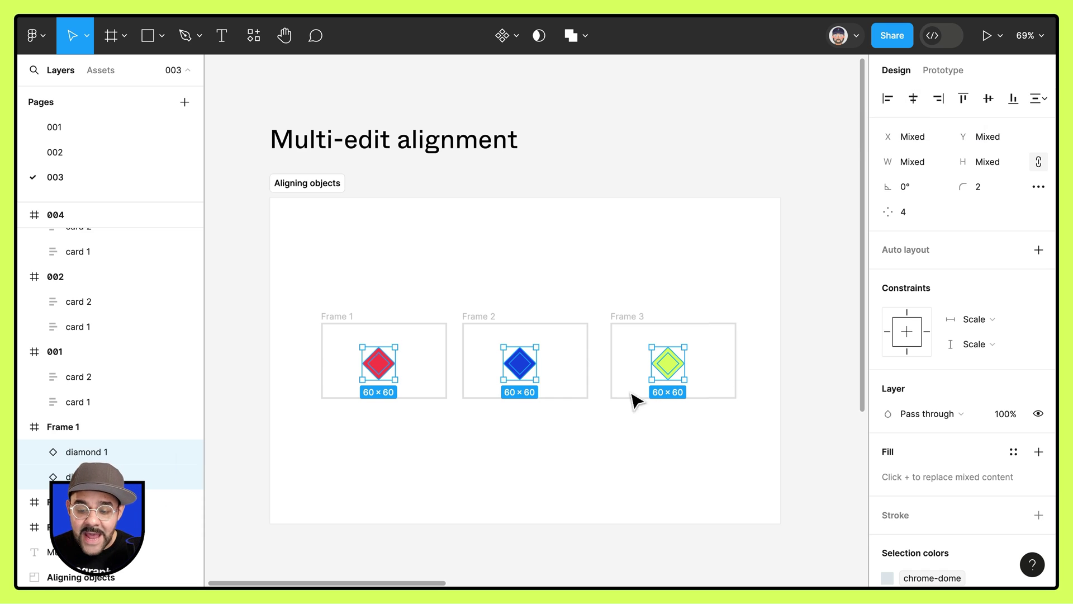
pyautogui.click(647, 481)
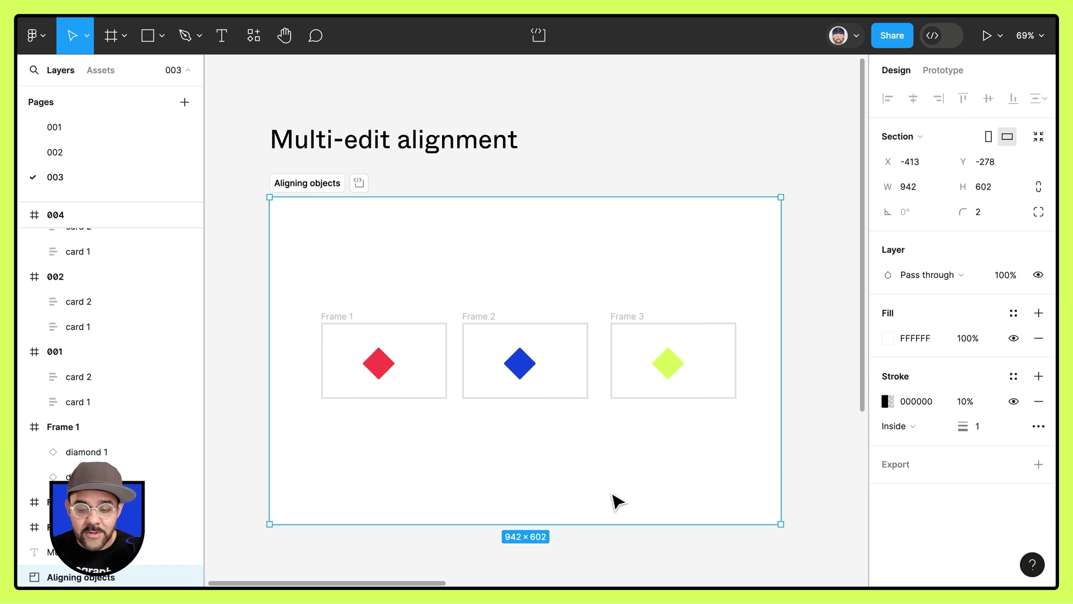
pyautogui.hotkey('ctrl', 'z')
pyautogui.hotkey('ctrl', 'z')
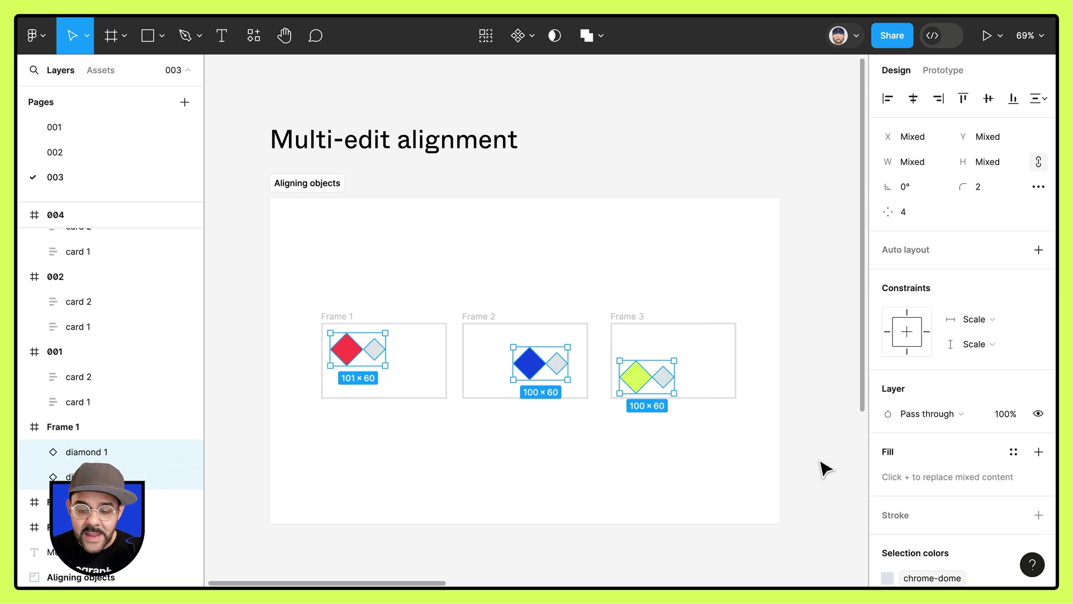
pyautogui.click(826, 469)
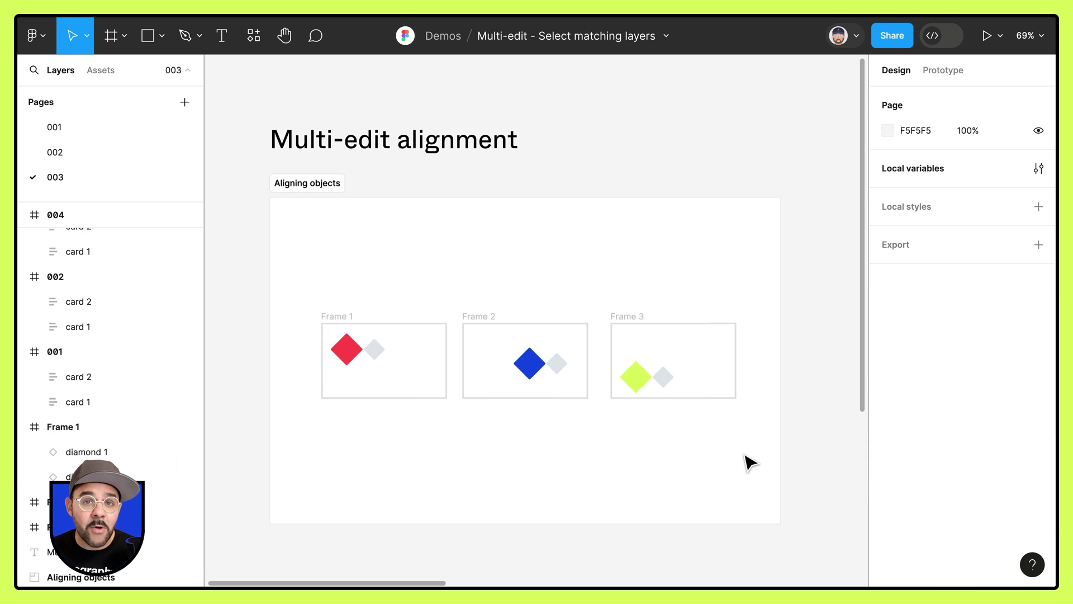
# Centre the diamond pairs horizontally and vertically in Frames 1–3, then deselect and pan to the card frames
pyautogui.click(356, 363)
pyautogui.keyDown('shift'); pyautogui.click(377, 353); pyautogui.keyUp('shift')
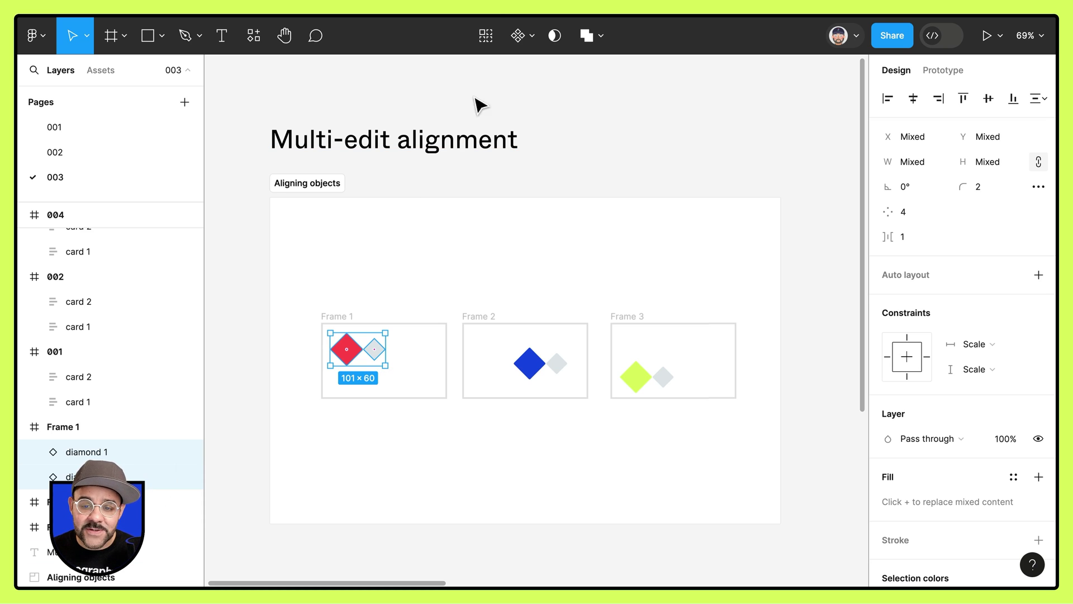
pyautogui.click(485, 48)
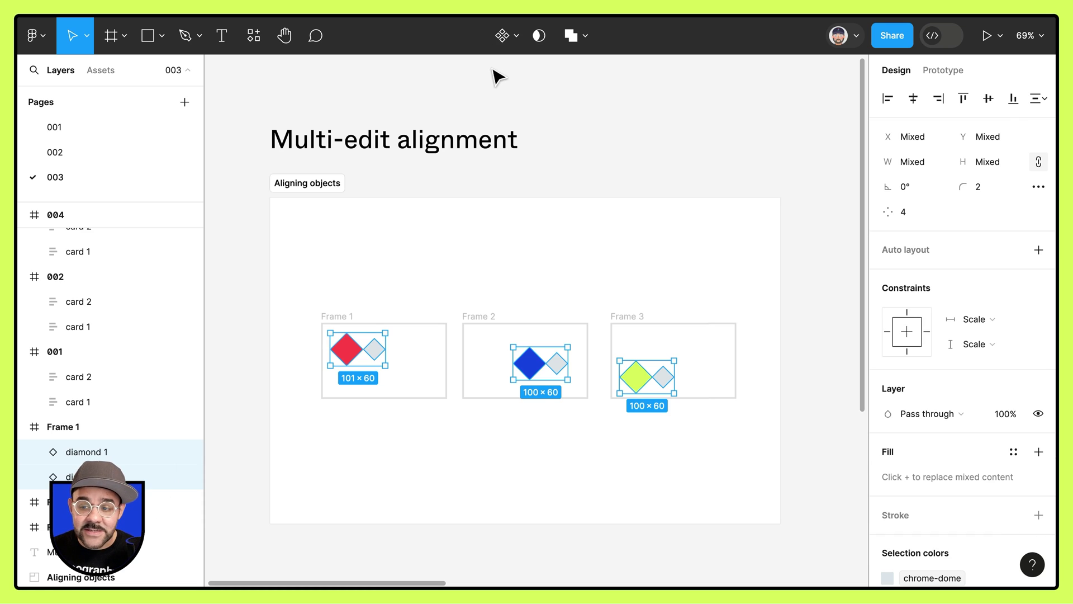
pyautogui.click(888, 98)
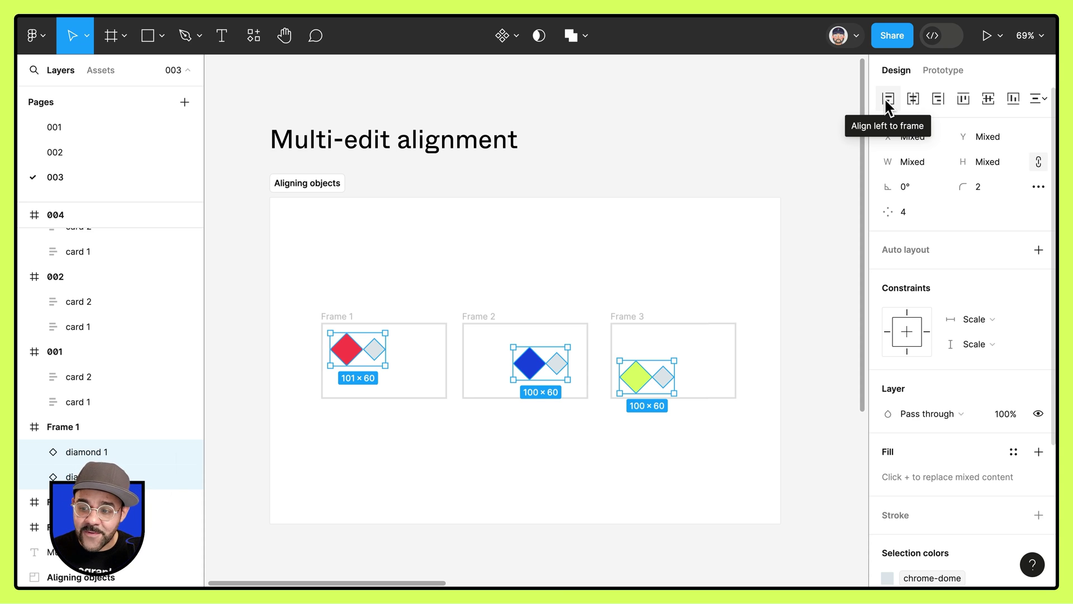
pyautogui.click(1013, 99)
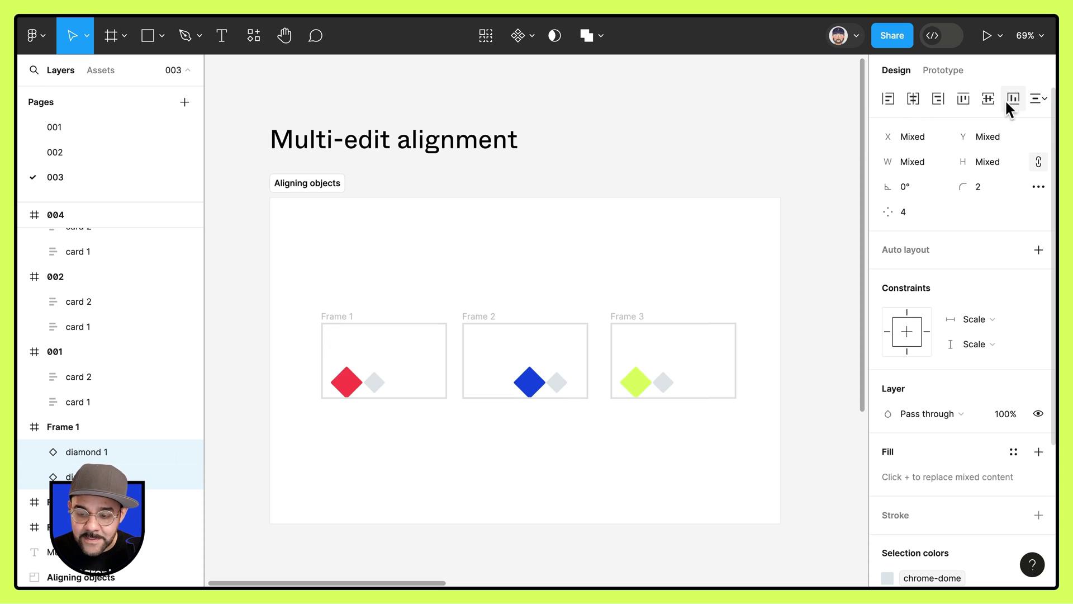
pyautogui.click(894, 98)
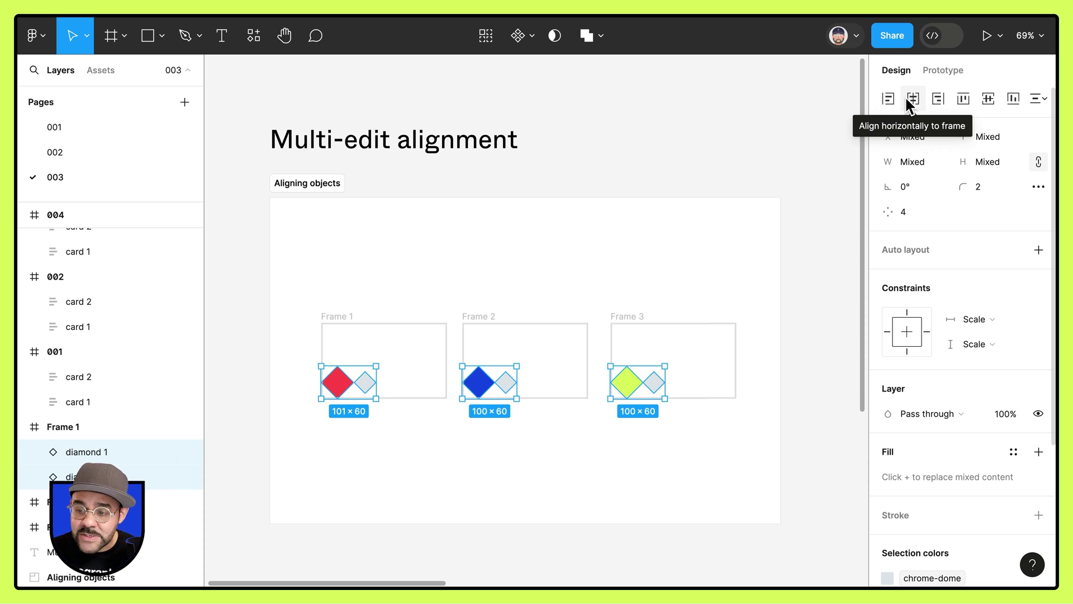
pyautogui.click(913, 99)
pyautogui.click(983, 99)
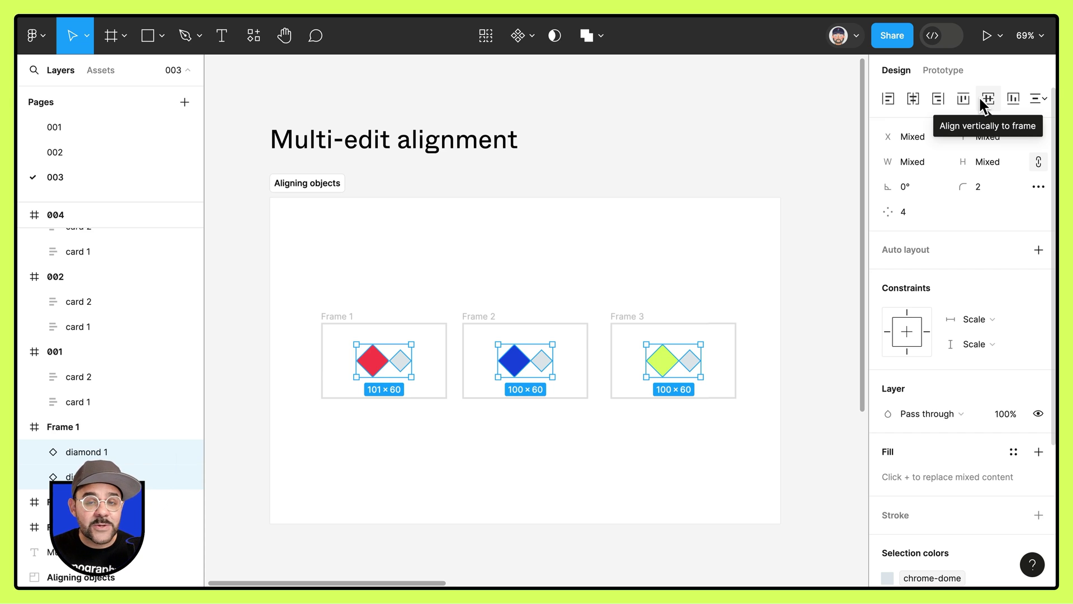
pyautogui.click(736, 170)
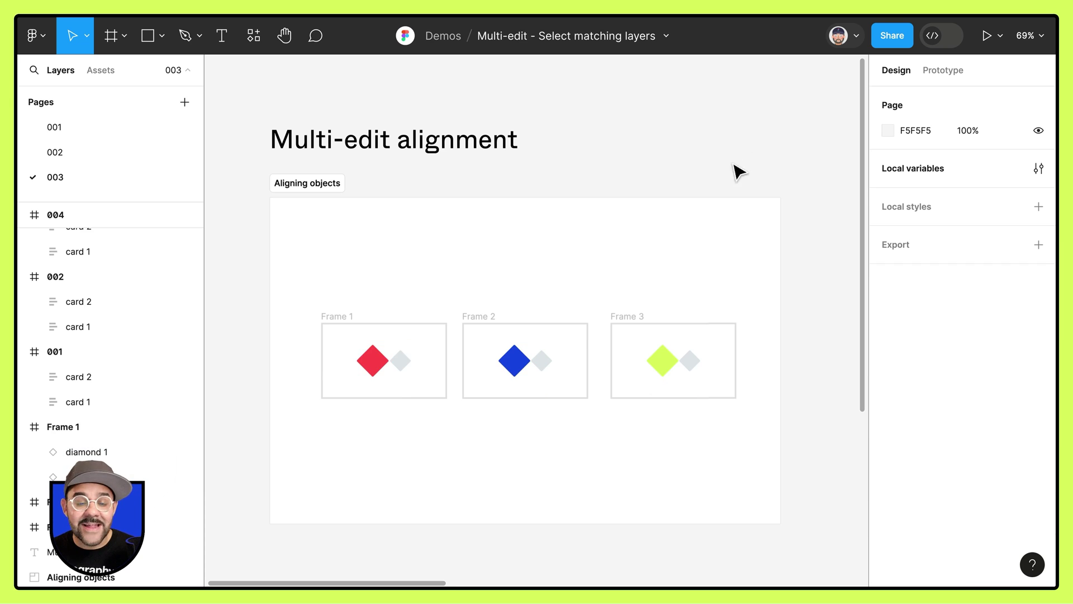
pyautogui.moveTo(736, 170); pyautogui.dragTo(578, 247)
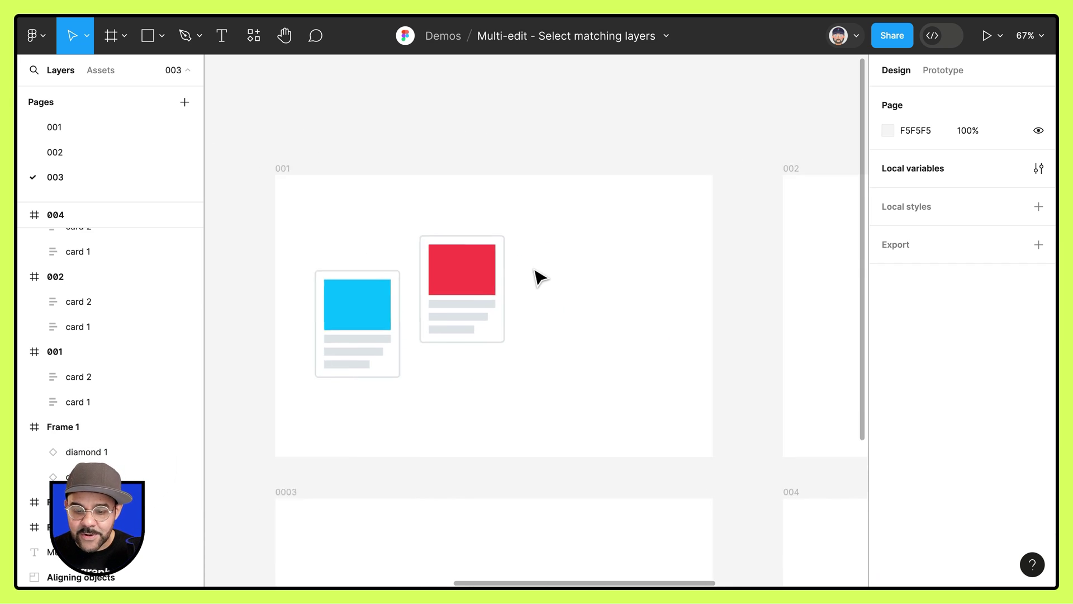
# Select the blue and red cards in frame 001 with their matches and align their tops
pyautogui.scroll(-5, 539, 278)
pyautogui.moveTo(553, 317); pyautogui.dragTo(443, 250)
pyautogui.click(299, 235)
pyautogui.keyDown('shift'); pyautogui.click(378, 216); pyautogui.keyUp('shift')
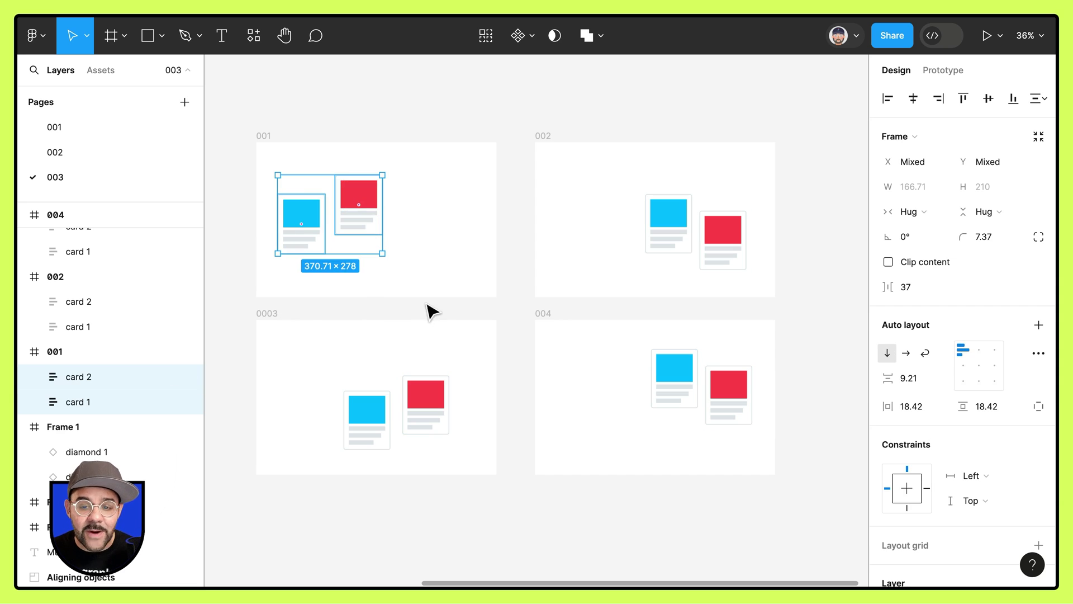
pyautogui.click(486, 36)
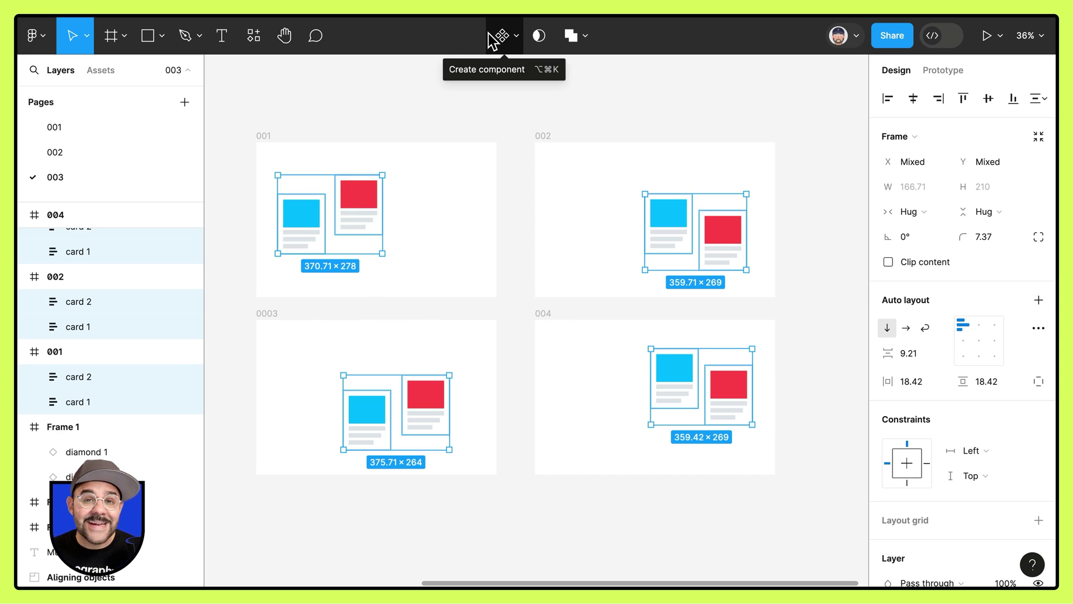
pyautogui.click(962, 98)
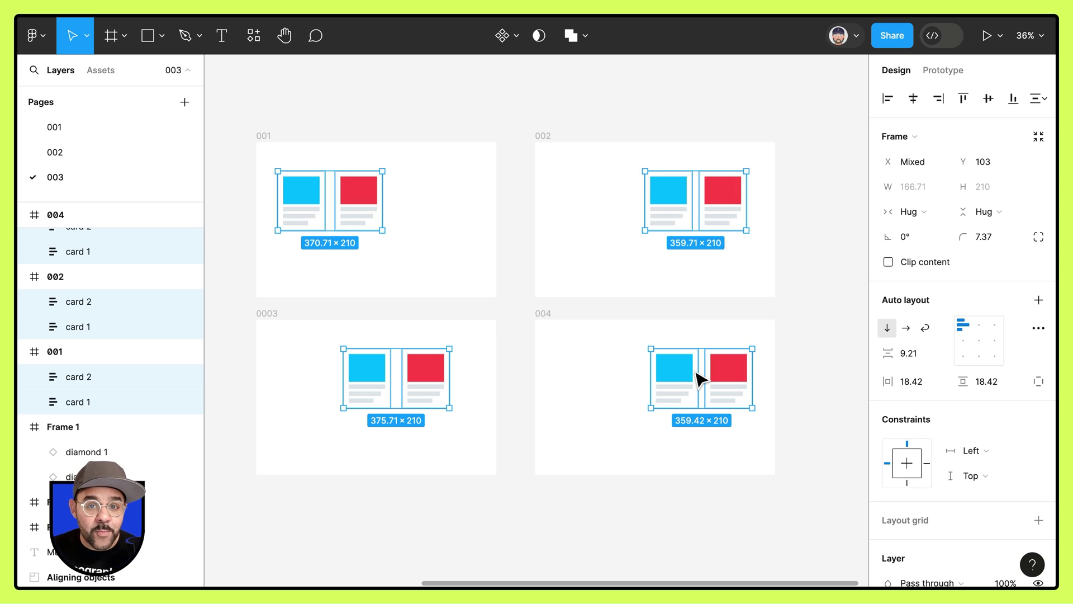
# Try centring the cards horizontally and vertically, undo it and clear the selection
pyautogui.click(913, 98)
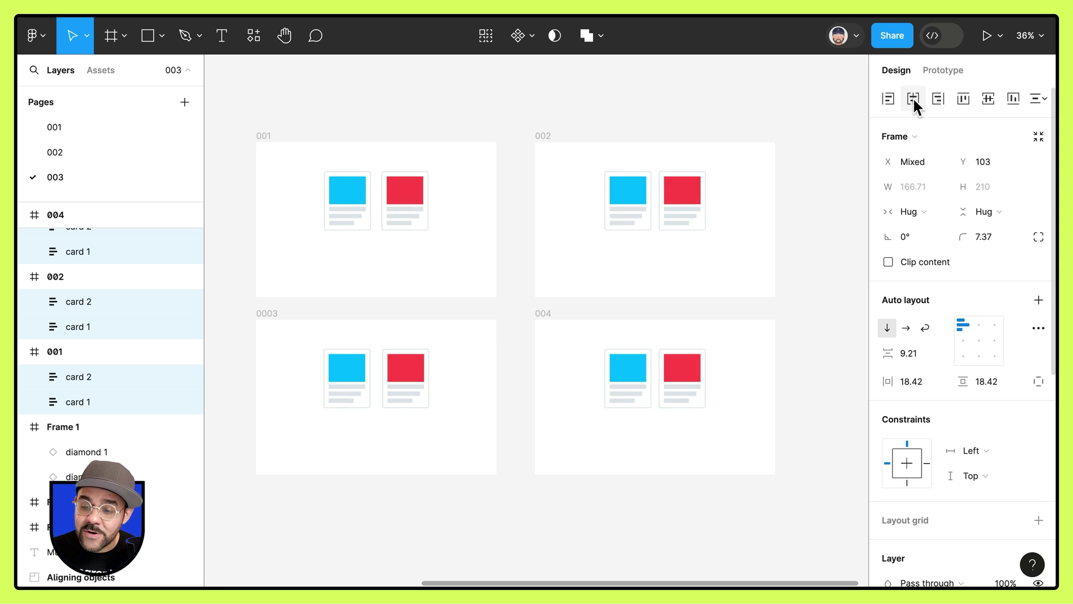
pyautogui.click(986, 96)
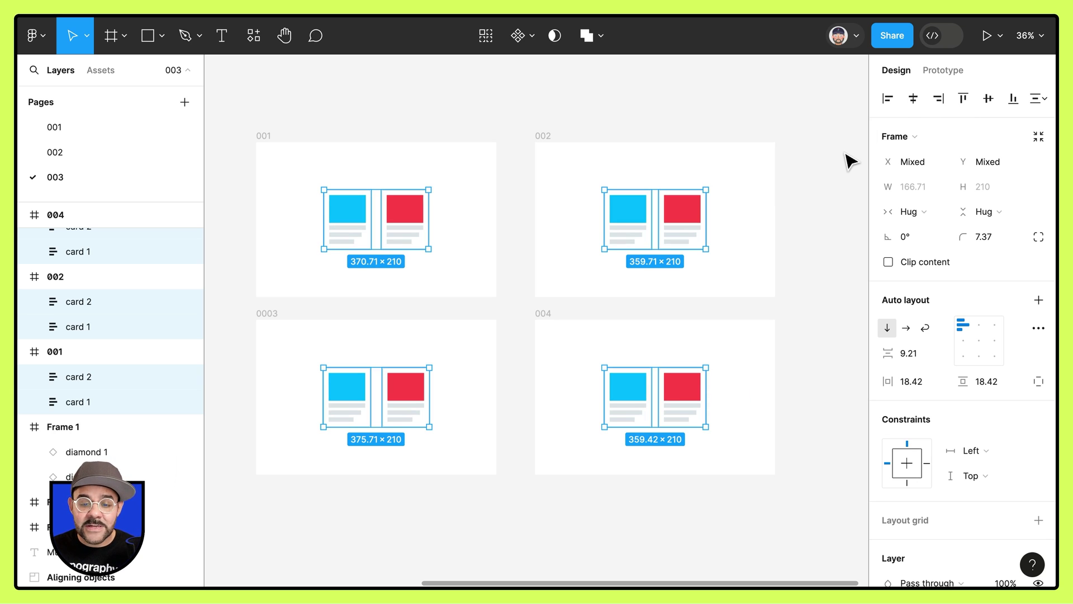
pyautogui.hotkey('ctrl', 'z')
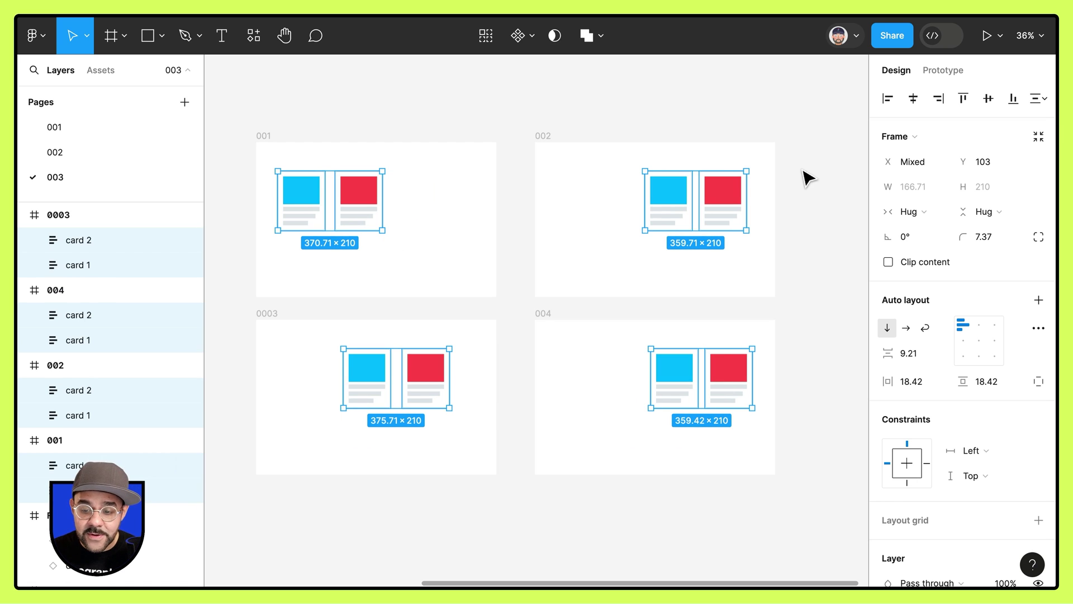
pyautogui.click(791, 255)
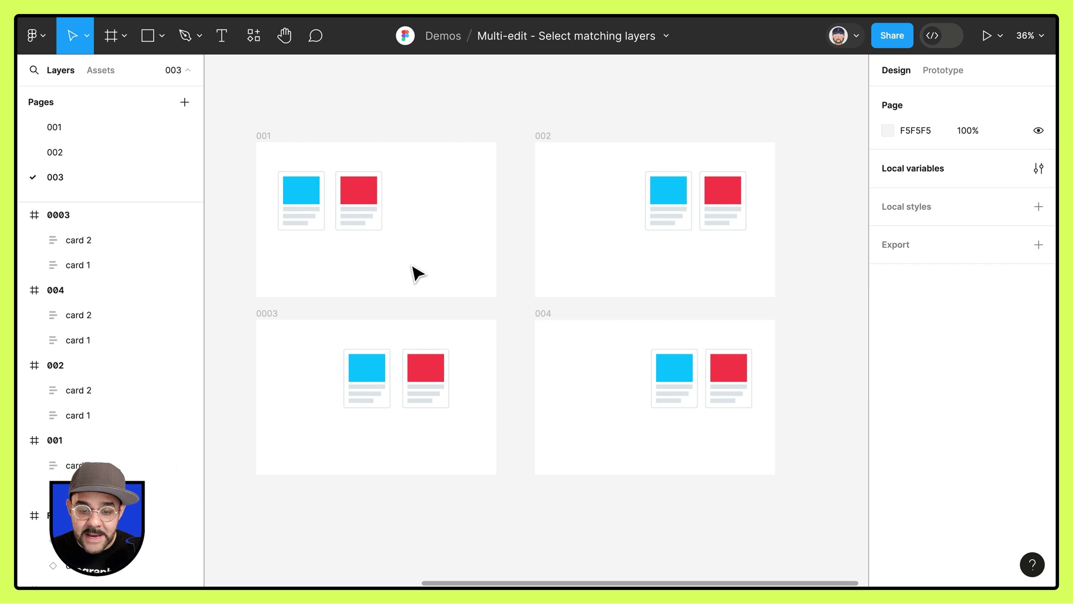
# Select both cards in 001 and their matches, and centre them horizontally and vertically in all four frames
pyautogui.click(322, 227)
pyautogui.keyDown('shift'); pyautogui.click(353, 224); pyautogui.keyUp('shift')
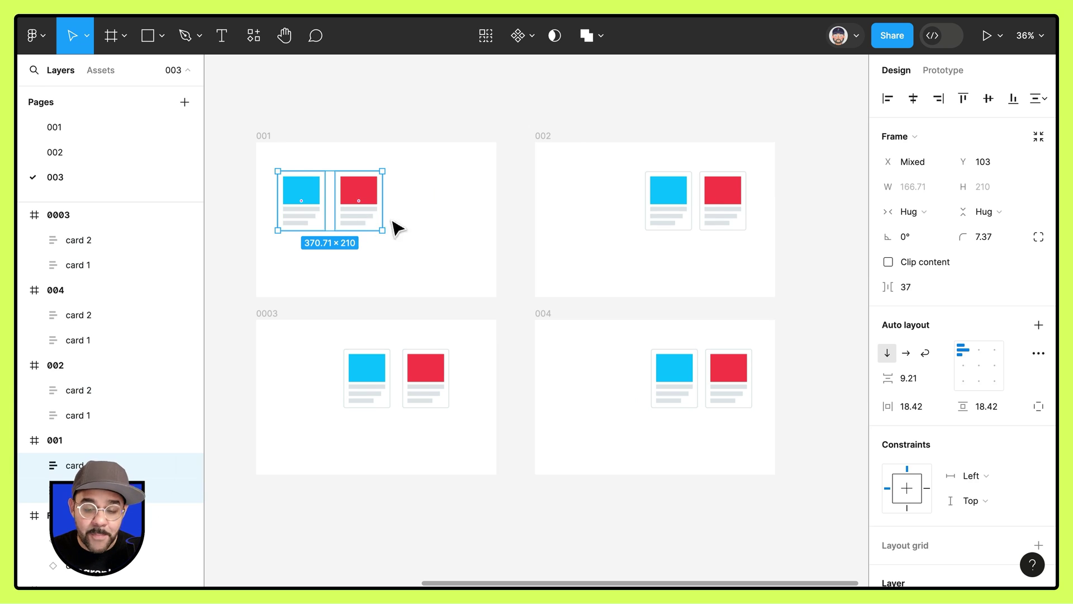
pyautogui.click(486, 36)
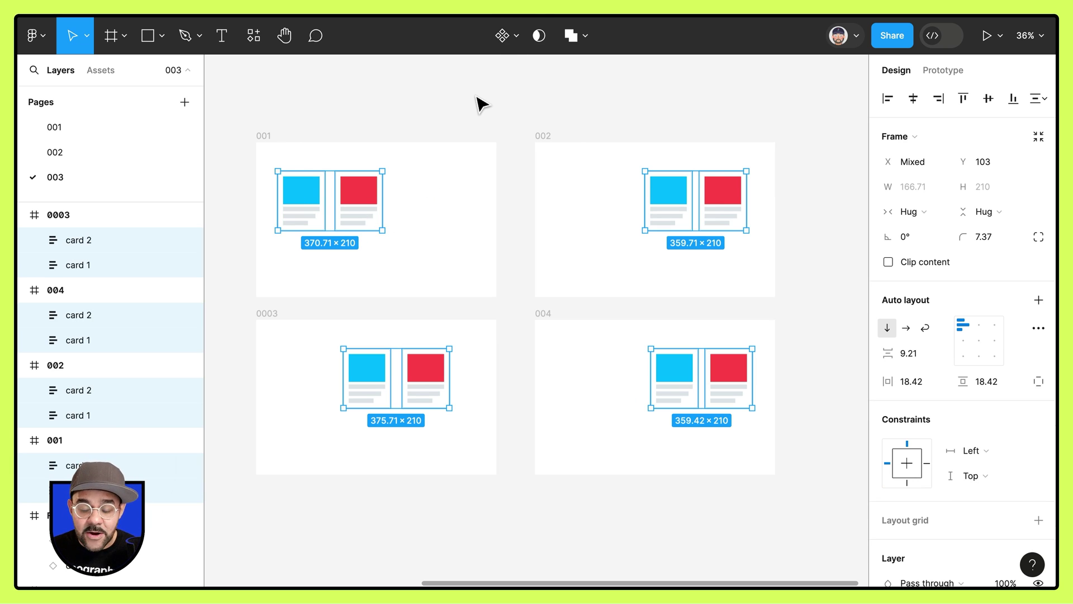
pyautogui.click(889, 99)
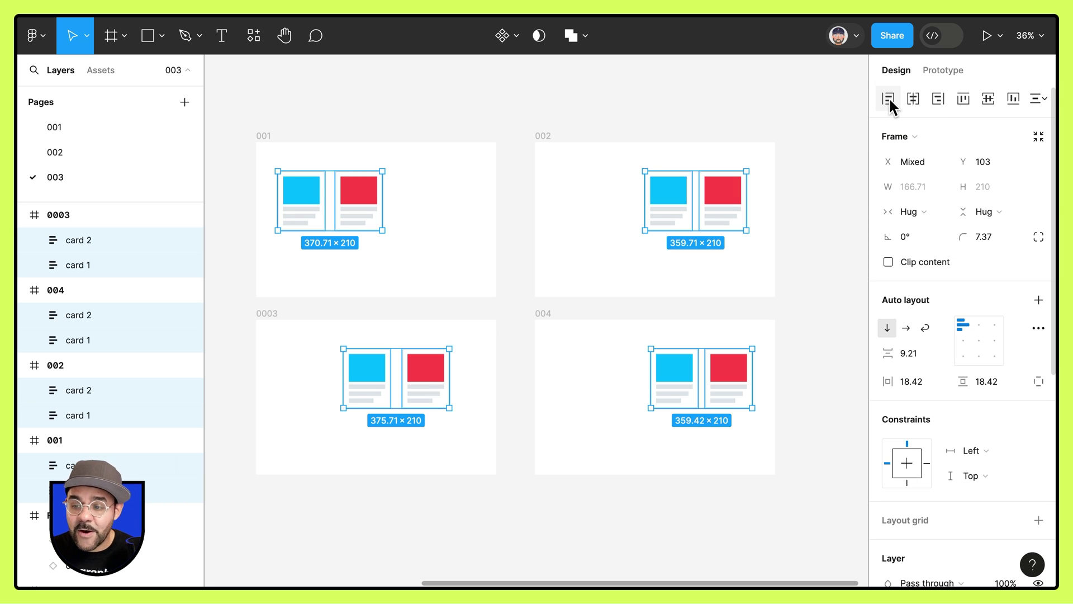
pyautogui.click(889, 99)
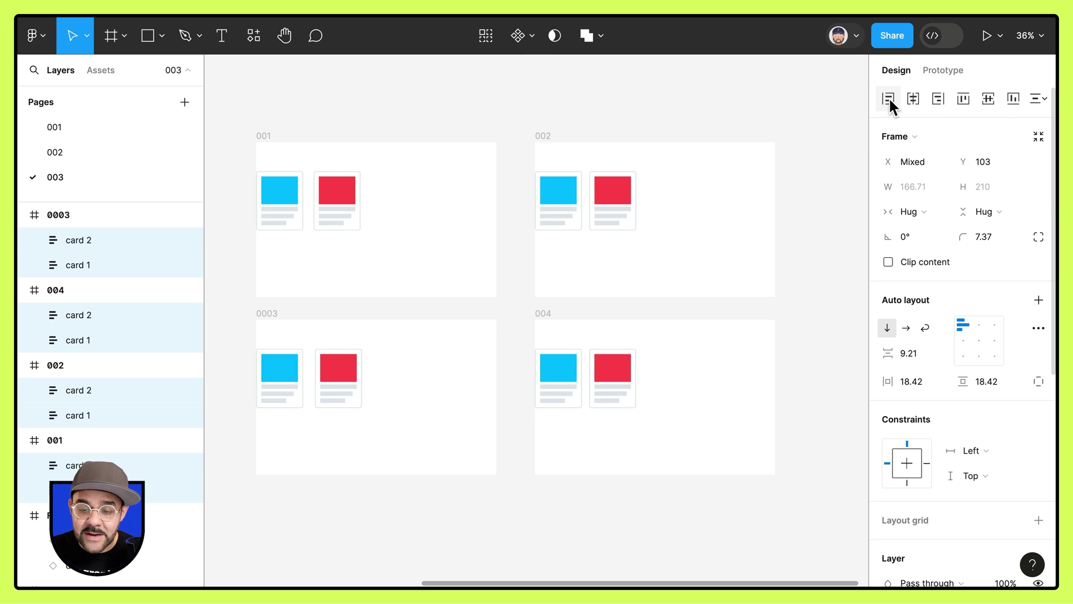
pyautogui.click(1009, 98)
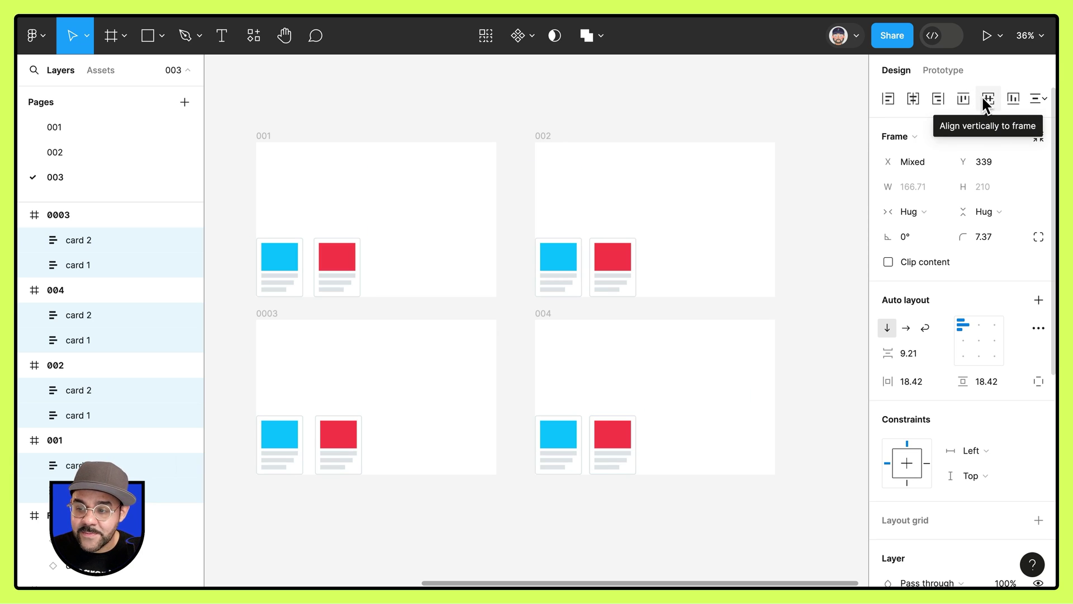
pyautogui.click(938, 99)
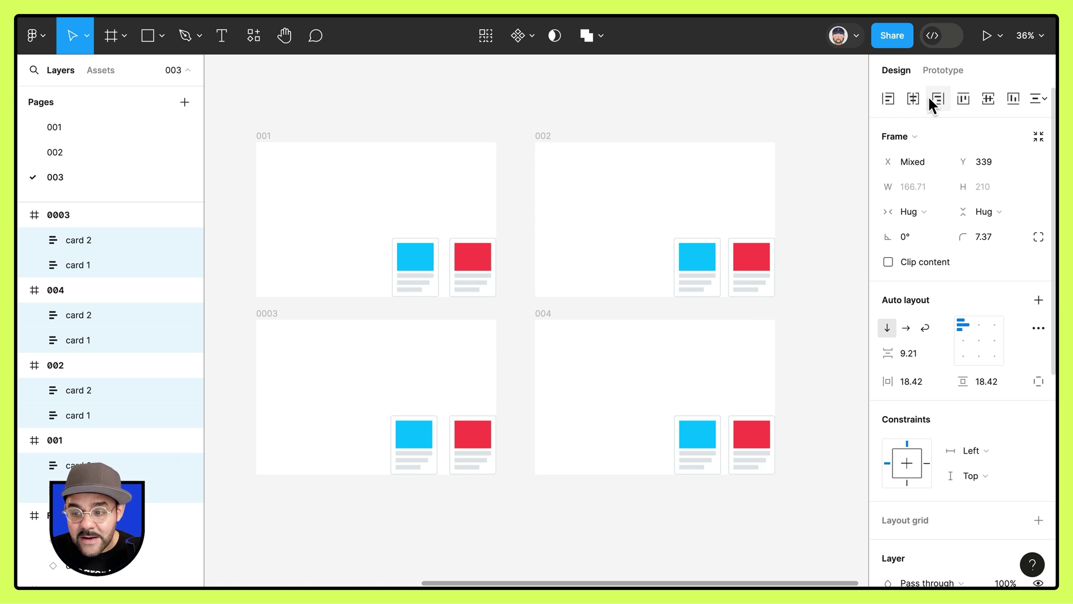
pyautogui.click(988, 99)
pyautogui.click(913, 98)
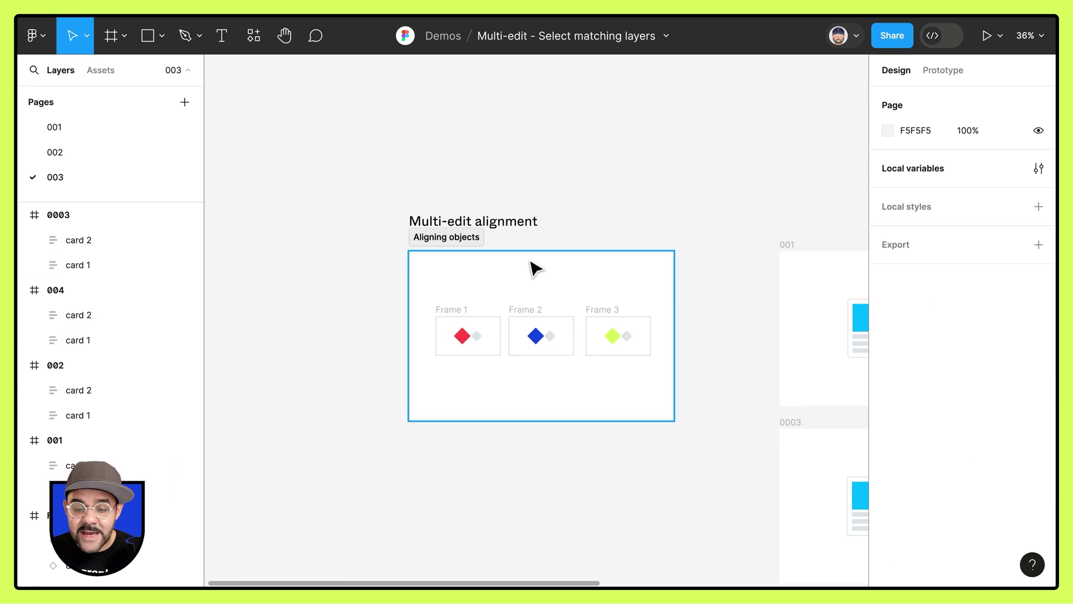
pyautogui.scroll(-3, 564, 274)
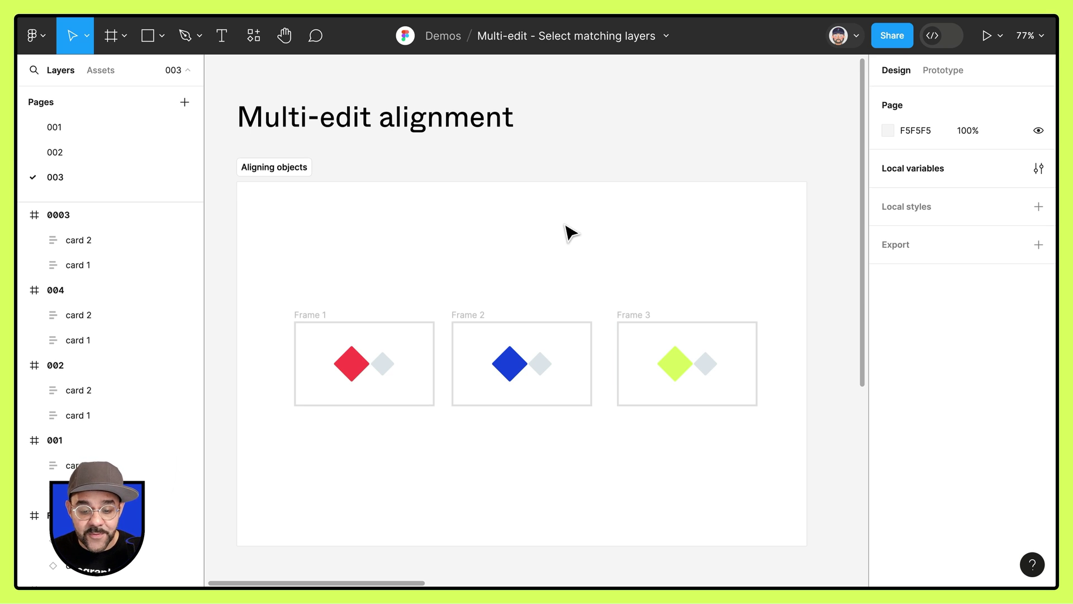
pyautogui.click(379, 364)
pyautogui.press('super+alt+a')
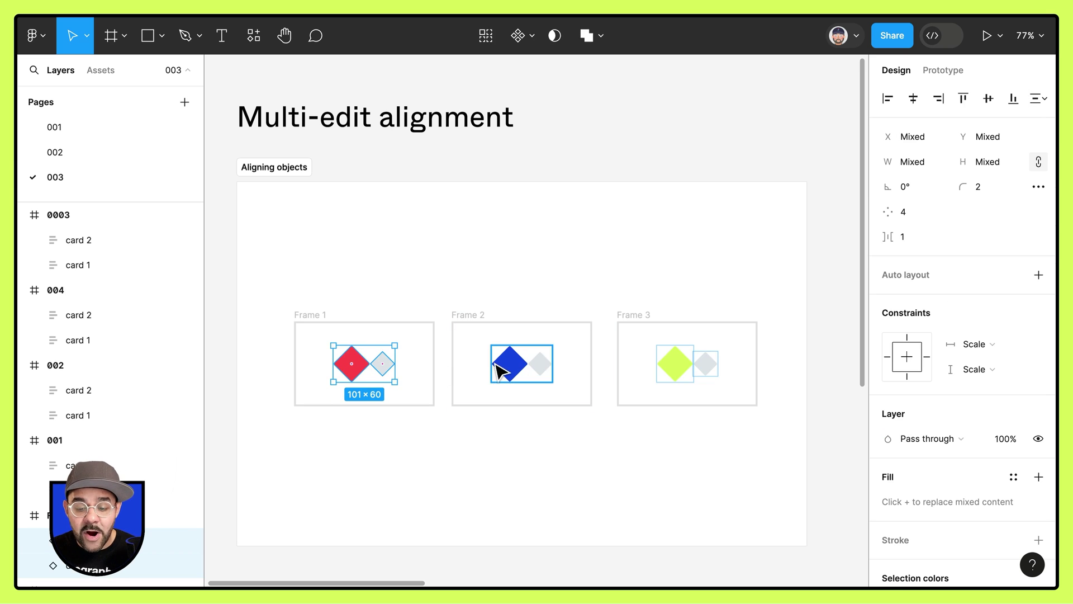
pyautogui.click(486, 35)
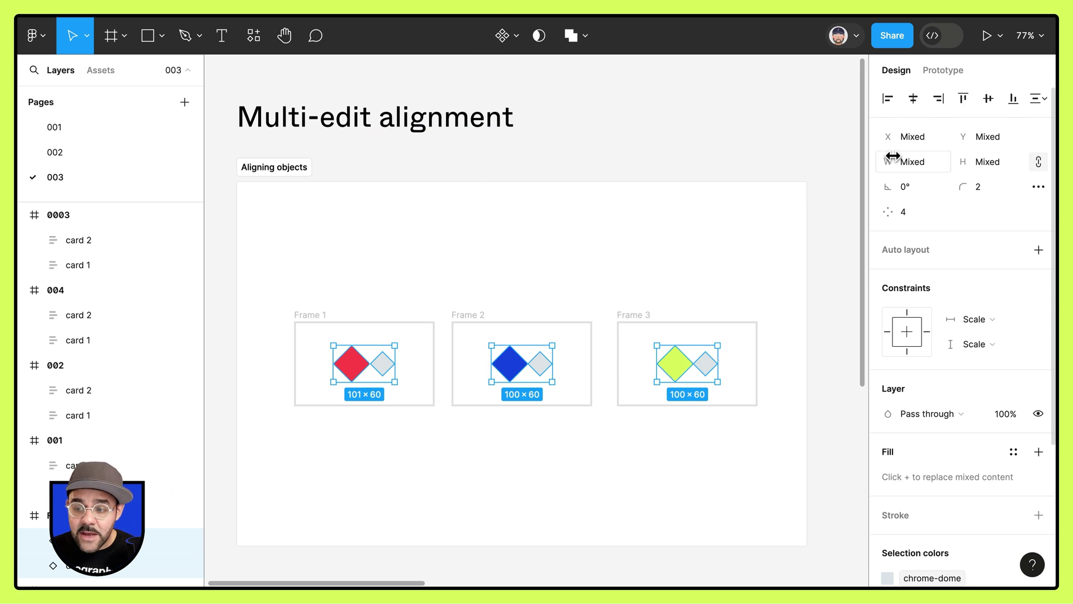
pyautogui.click(912, 100)
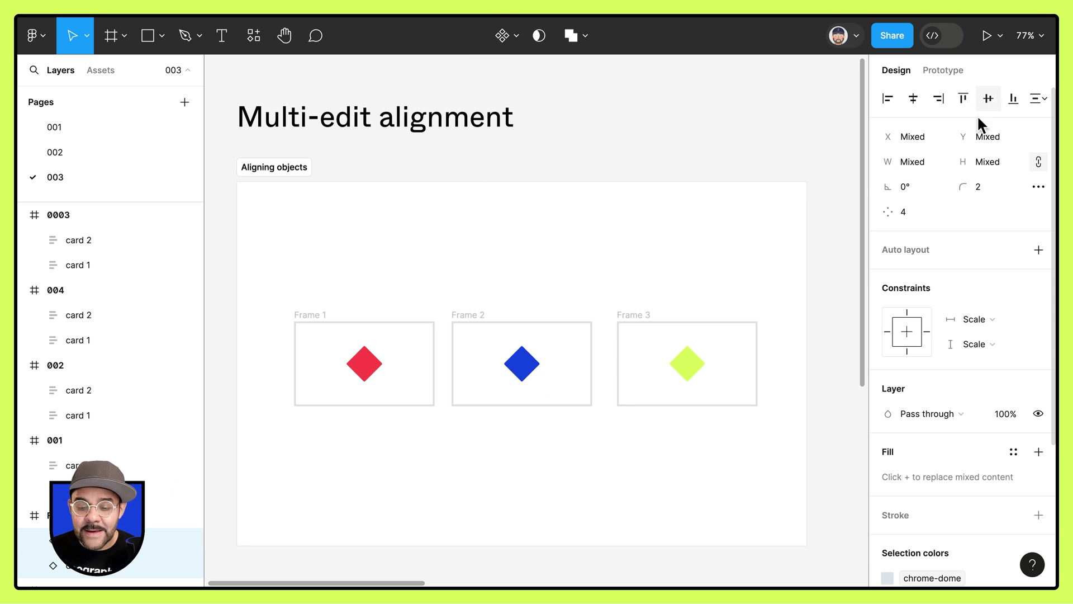
pyautogui.hotkey('ctrl', 'z')
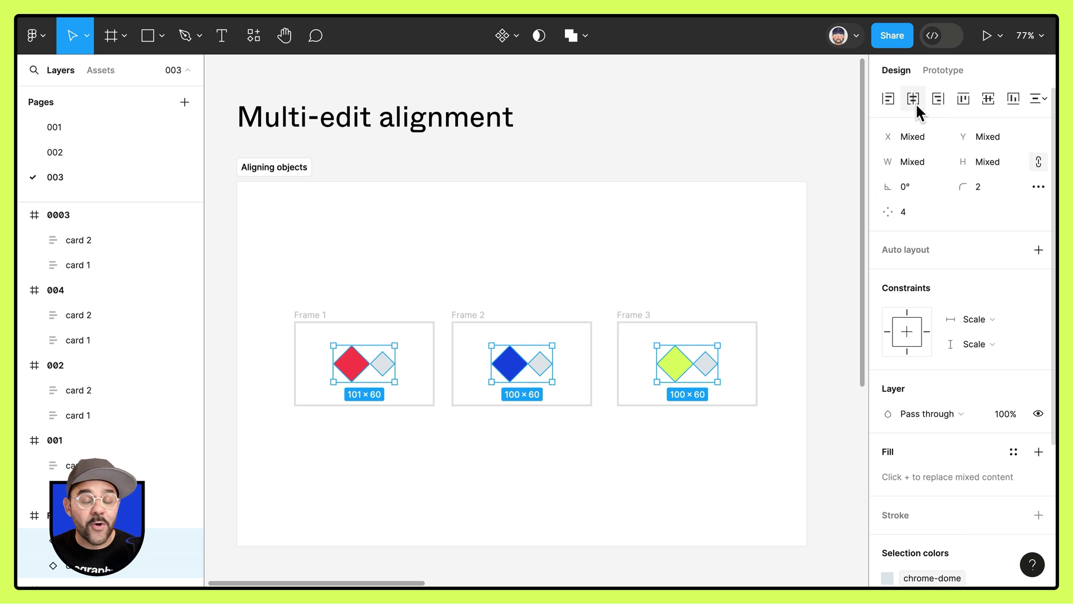
pyautogui.click(987, 99)
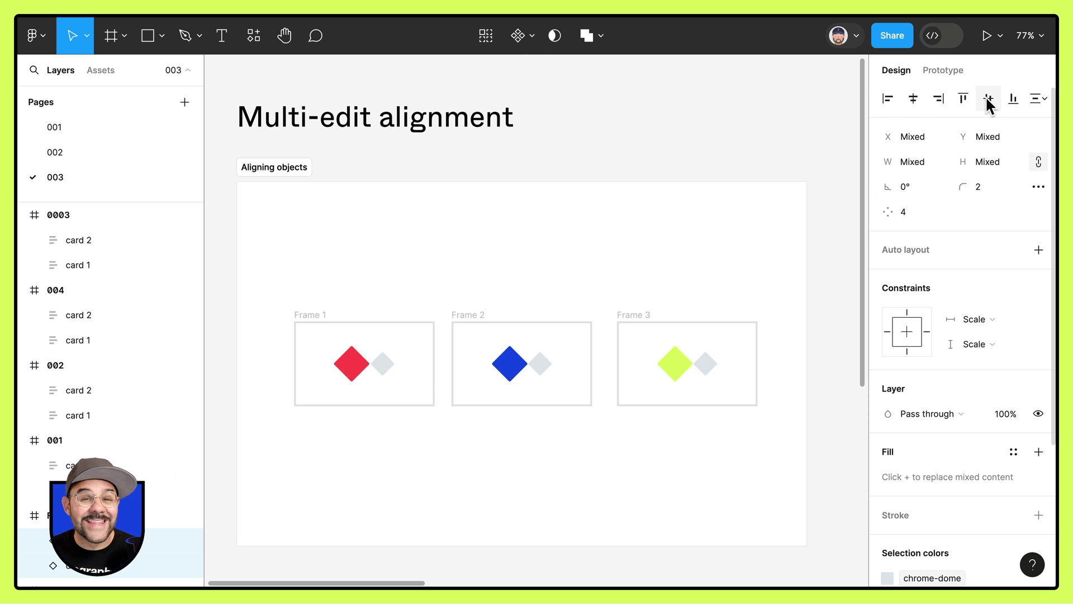